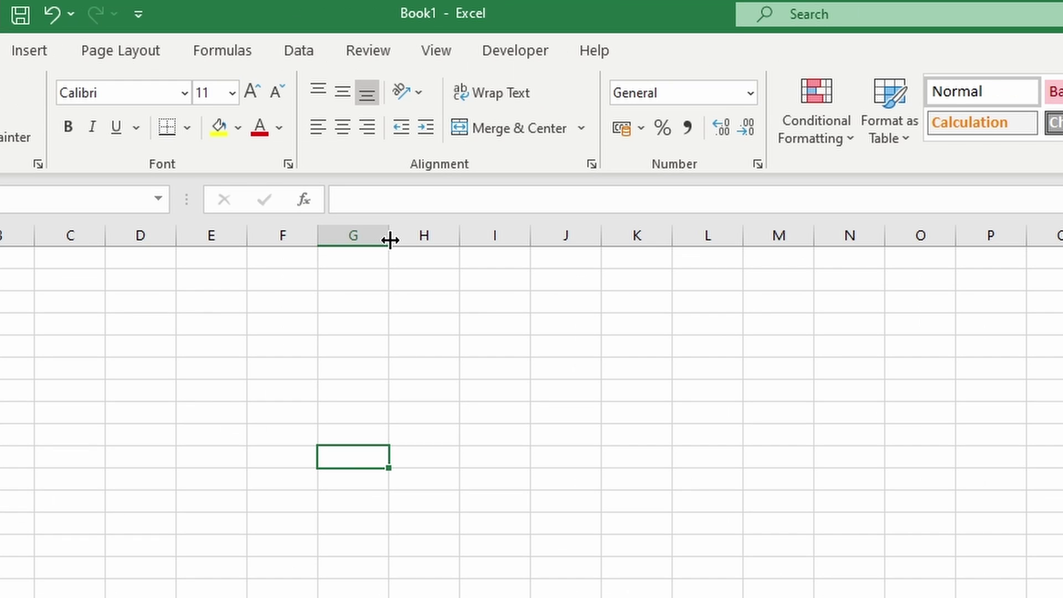
Resize column G, then AutoFit column D to 'ExcelGOAT Course 1', re-pasting the text and refitting.
{"action": "left_click_drag", "start_coordinate": [390, 239], "coordinate": [972, 243]}
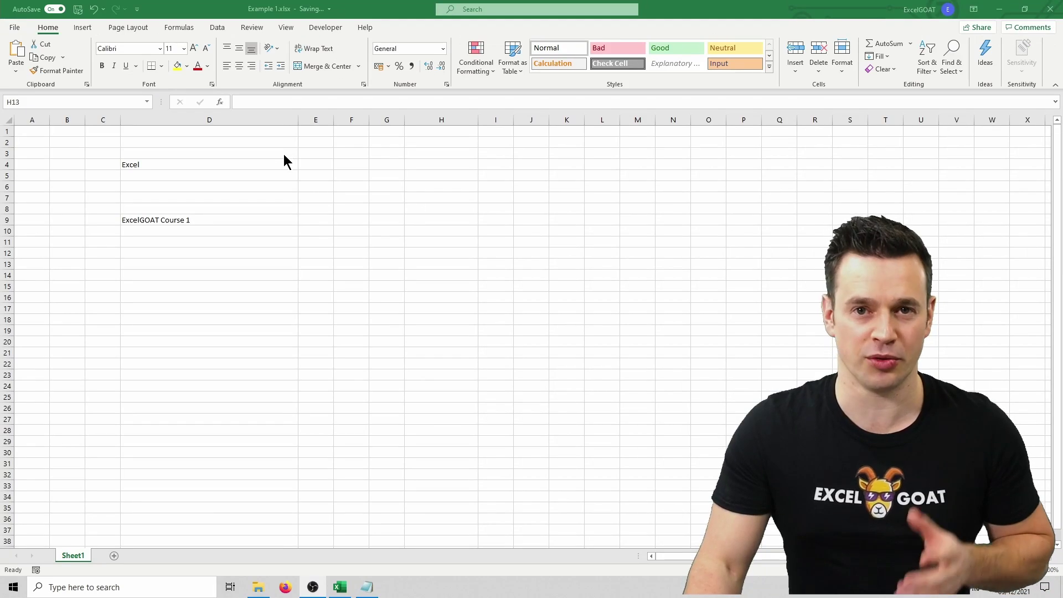
{"action": "left_click", "coordinate": [266, 220]}
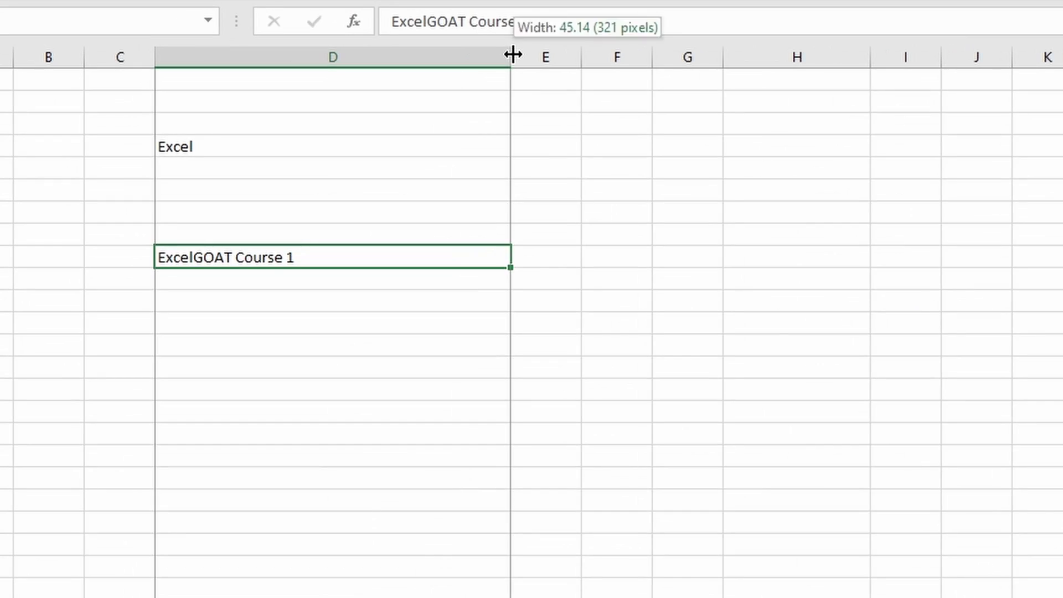
{"action": "double_click", "coordinate": [299, 119]}
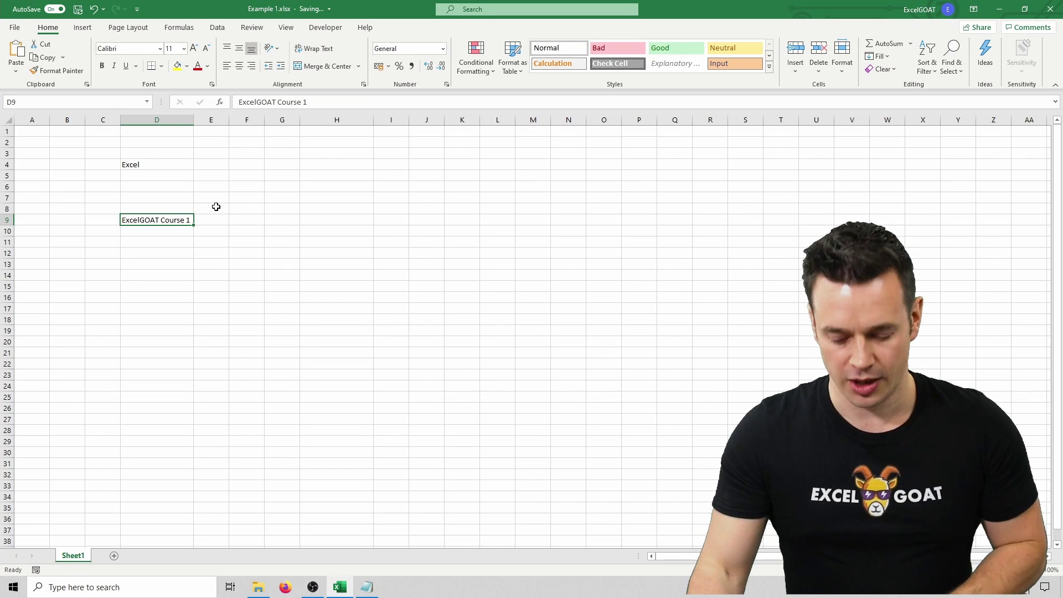
{"action": "key", "text": "Delete"}
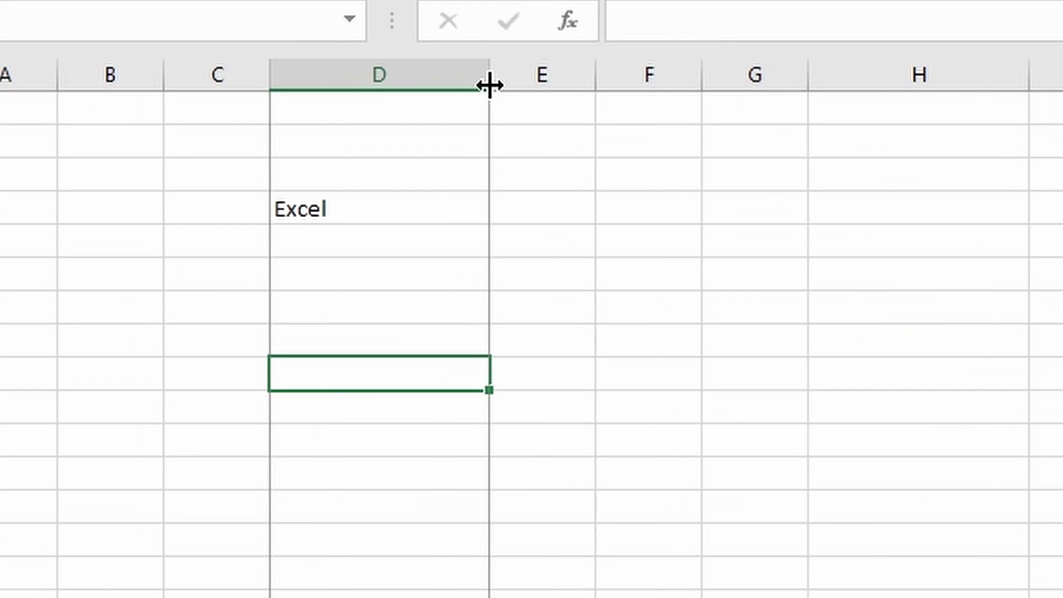
{"action": "double_click", "coordinate": [489, 85]}
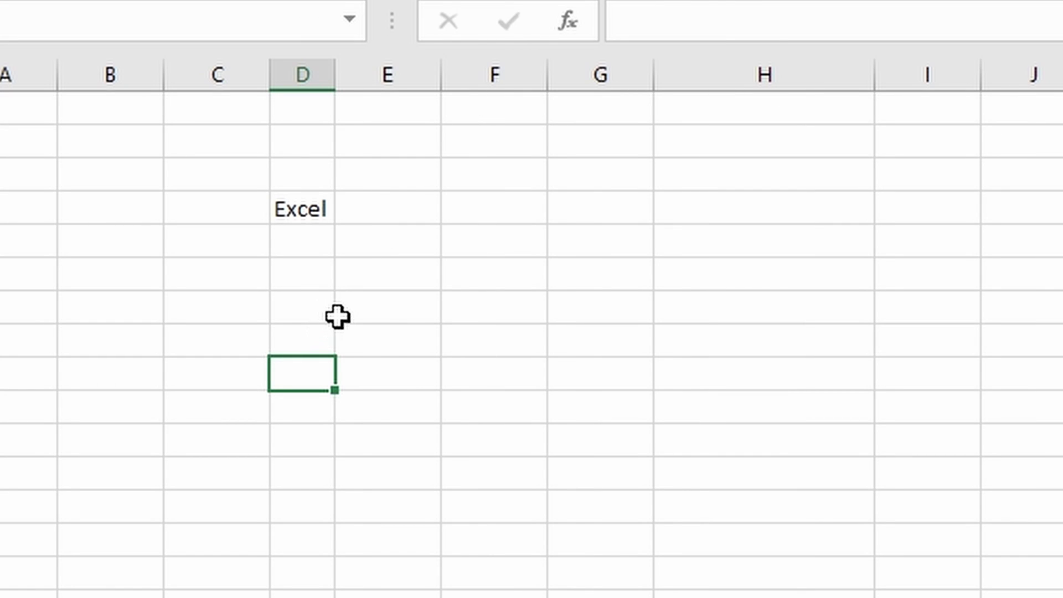
{"action": "type", "text": "ExcelGOAT Course 1"}
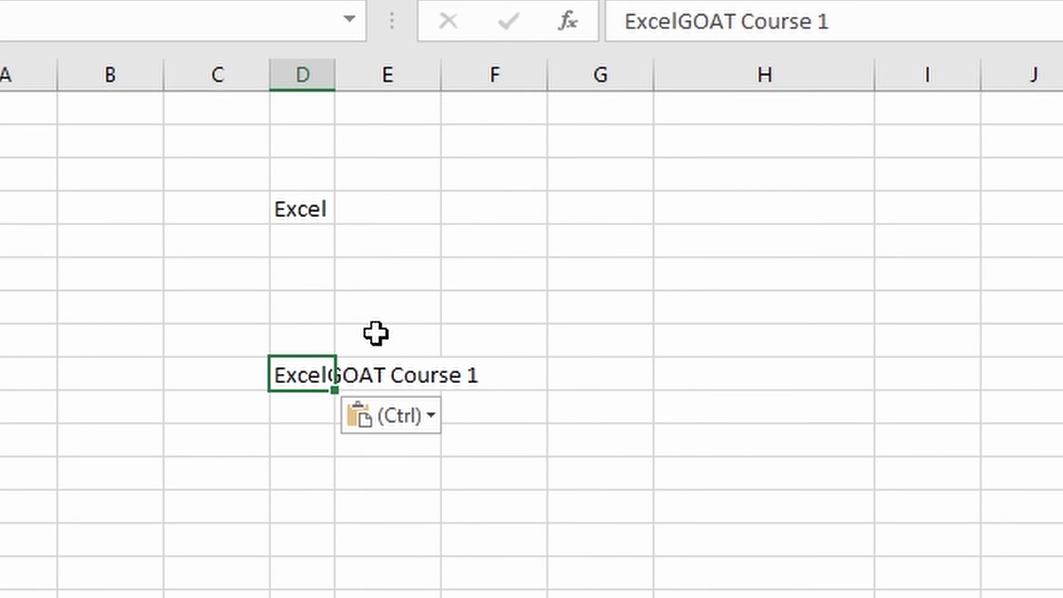
{"action": "double_click", "coordinate": [335, 78]}
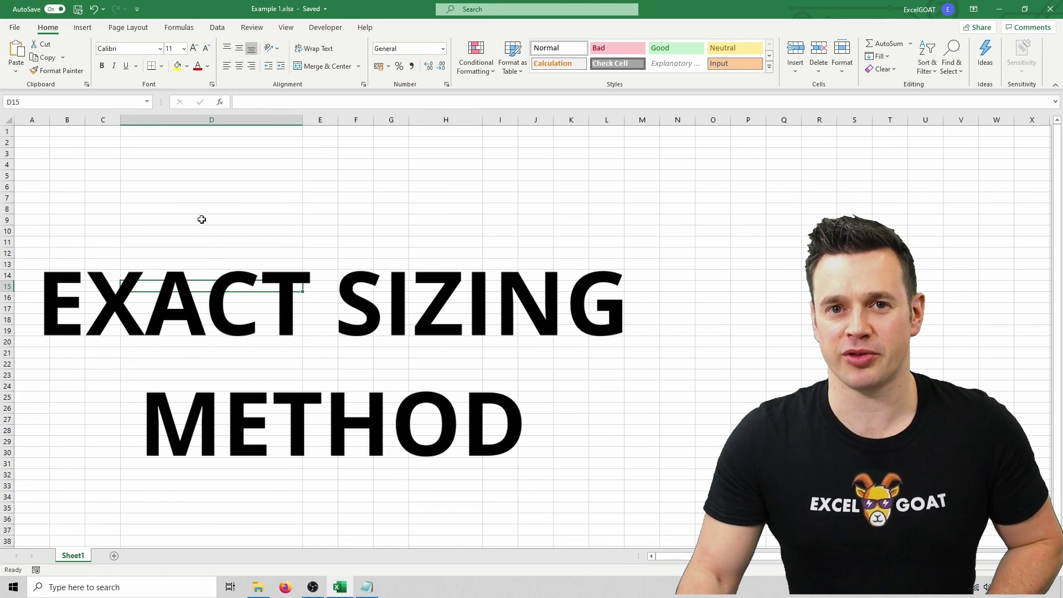
Set column D to an exact width of 100 through the Column Width dialog.
{"action": "right_click", "coordinate": [258, 118]}
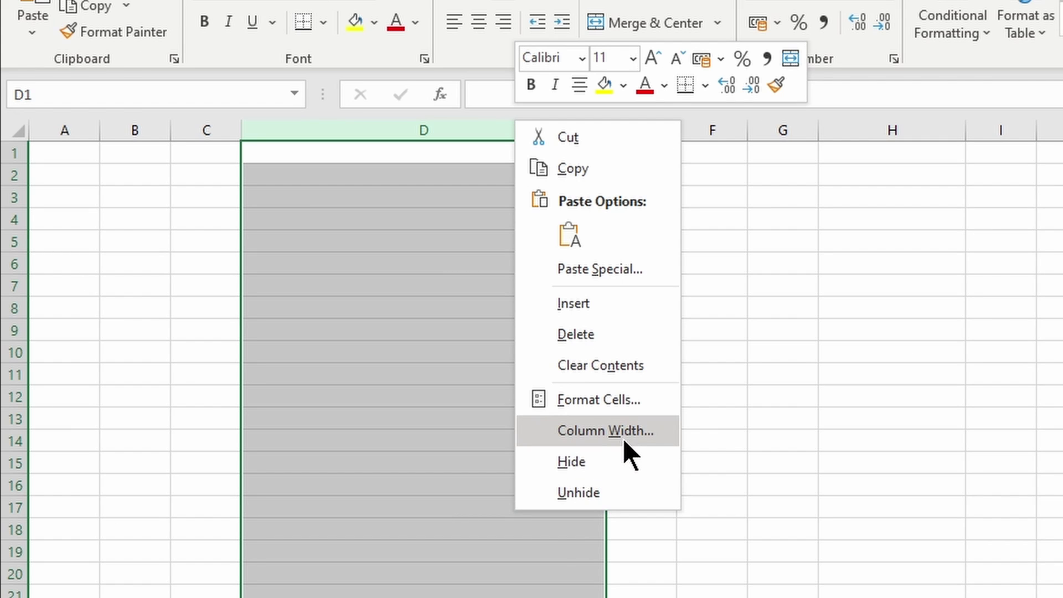
{"action": "left_click", "coordinate": [622, 438]}
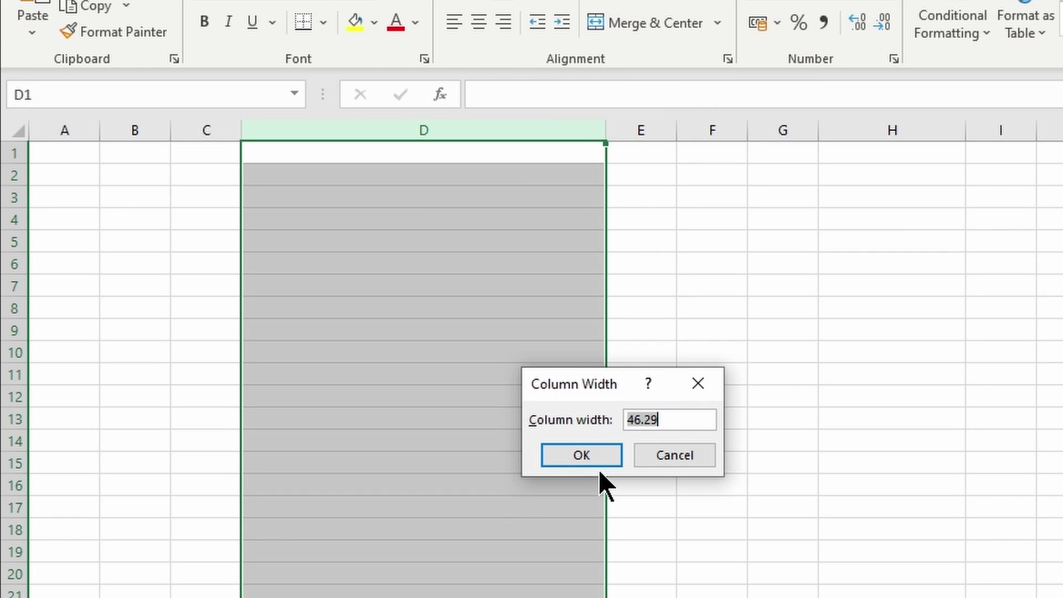
{"action": "type", "text": "100"}
{"action": "left_click", "coordinate": [594, 463]}
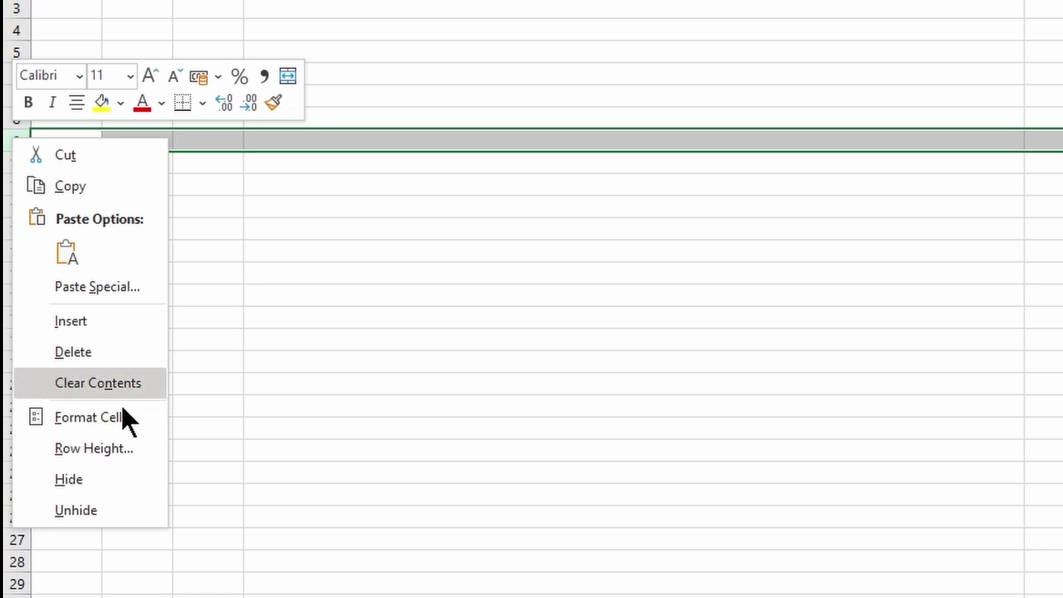
Bring up the Row Height setting to give row 9 a much larger height.
{"action": "left_click", "coordinate": [124, 438]}
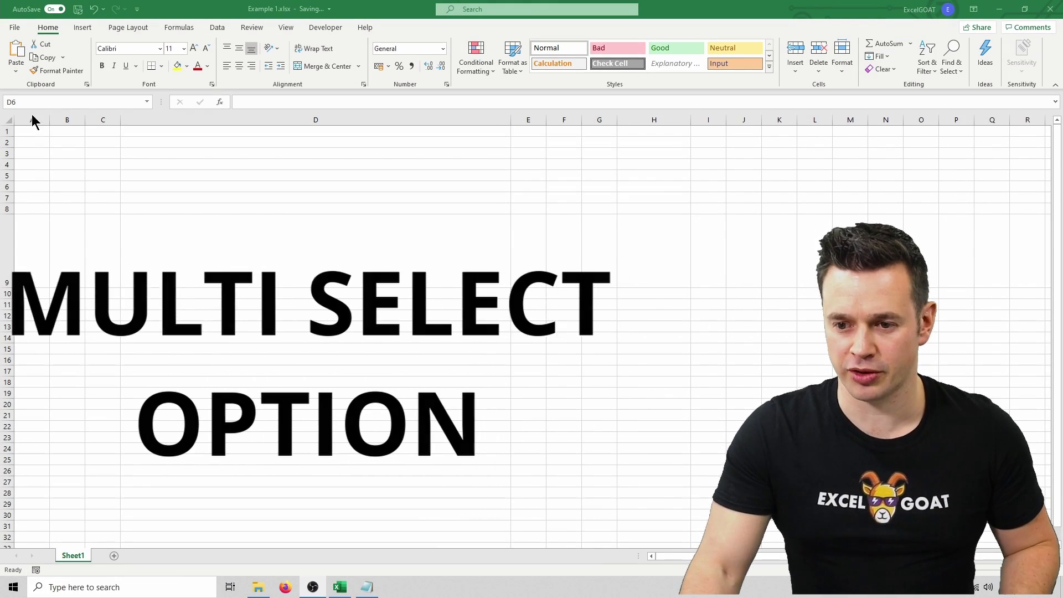
Select rows 1 through 23 and bring up their shared Row Height setting.
{"action": "left_click_drag", "start_coordinate": [7, 133], "coordinate": [8, 483]}
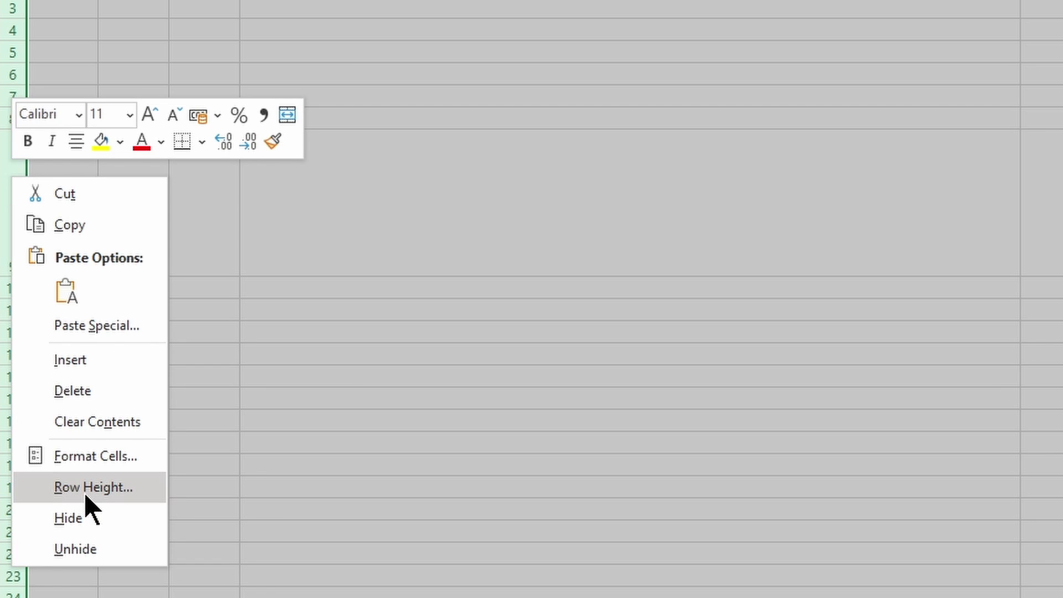
{"action": "left_click", "coordinate": [84, 488]}
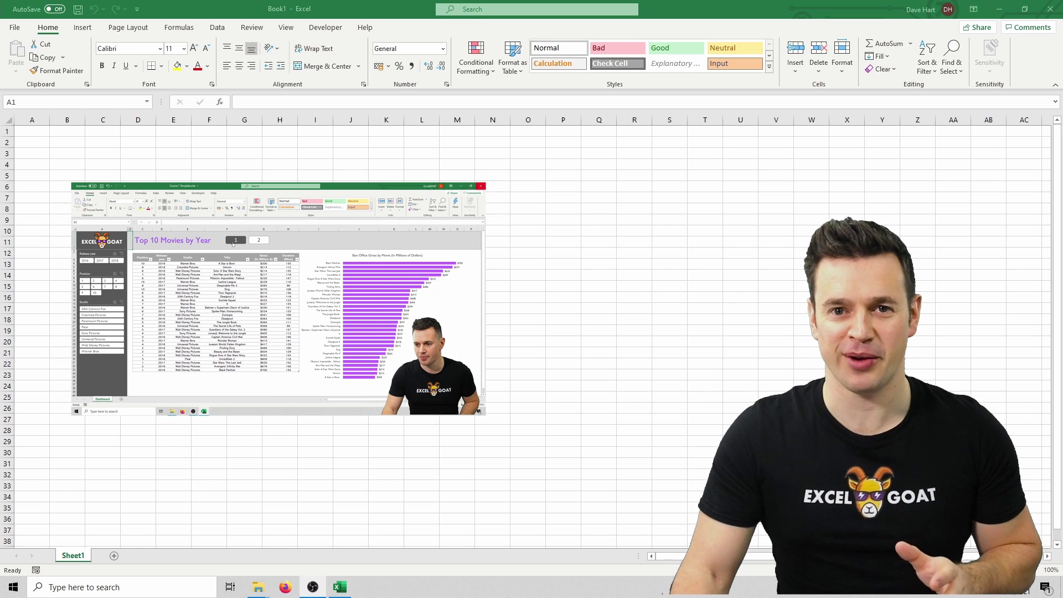
Save the new workbook under the file name 'Course 1 Sample'.
{"action": "left_click", "coordinate": [78, 10]}
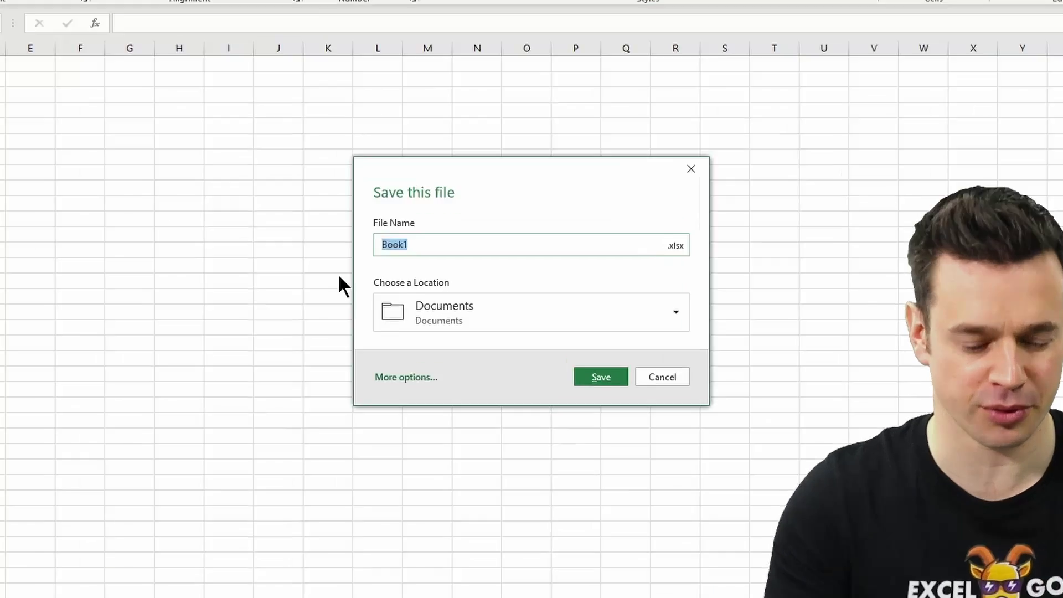
{"action": "type", "text": "Cour"}
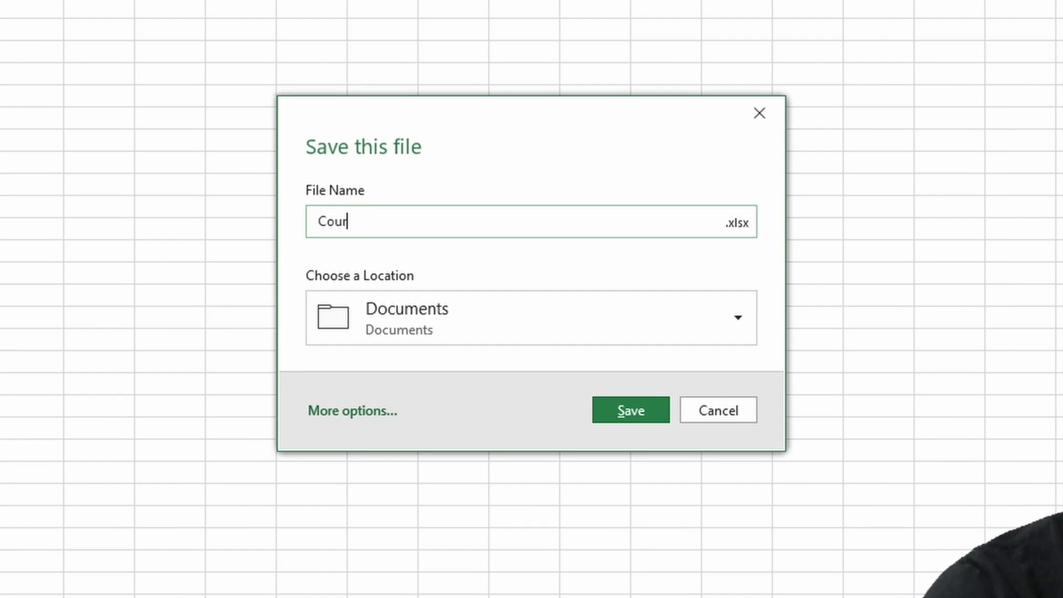
{"action": "type", "text": "se 1 Sample"}
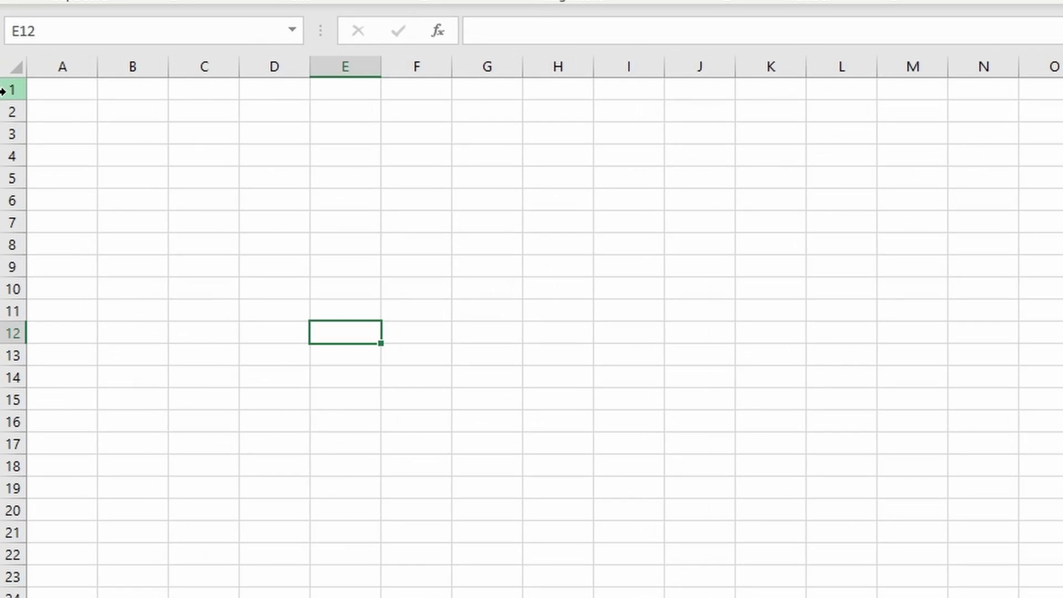
Set row 1 to an exact height of 60.
{"action": "right_click", "coordinate": [5, 90]}
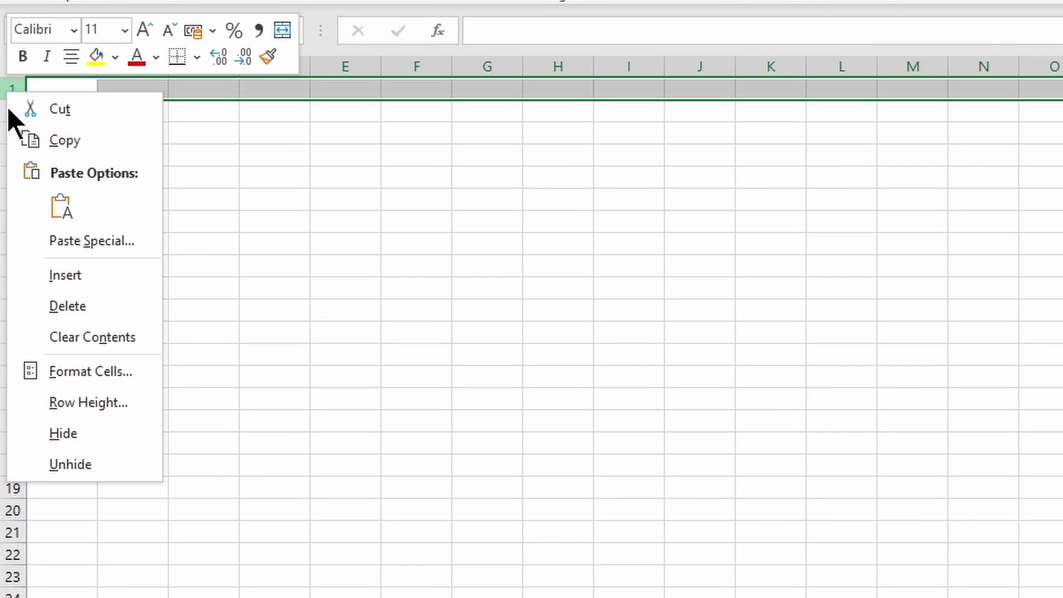
{"action": "left_click", "coordinate": [68, 400]}
{"action": "type", "text": "60"}
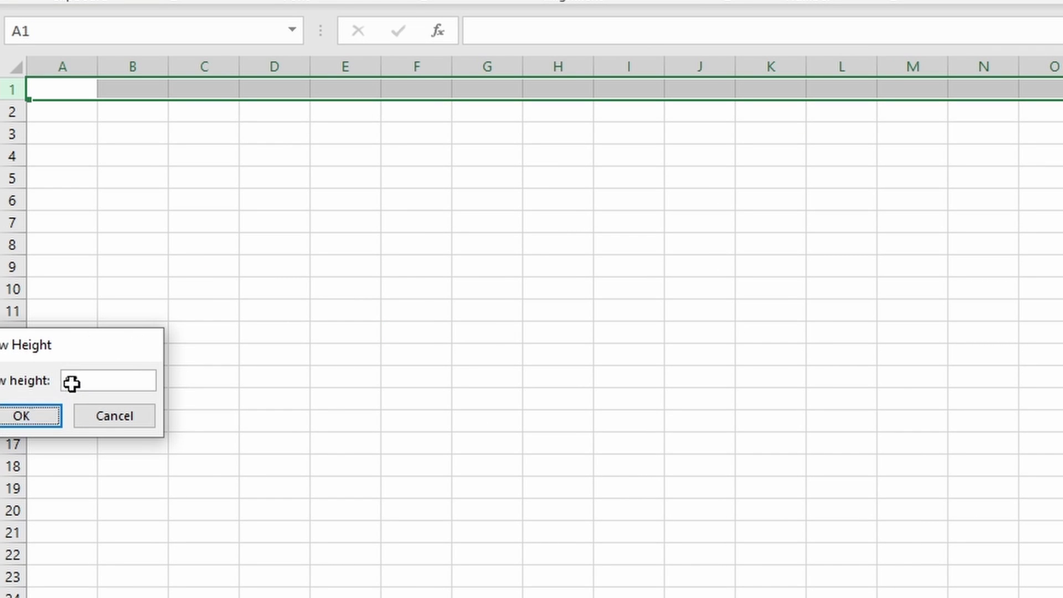
{"action": "key", "text": "Return"}
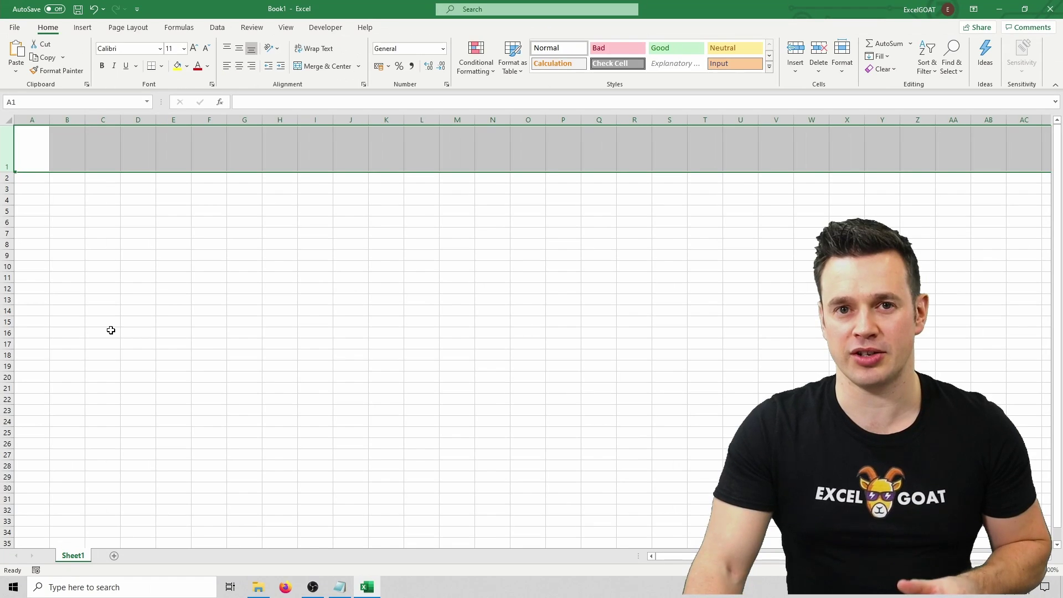
{"action": "left_click", "coordinate": [161, 282]}
Set column A to an exact width of 33.
{"action": "left_click_drag", "start_coordinate": [121, 254], "coordinate": [94, 254]}
{"action": "right_click", "coordinate": [34, 119]}
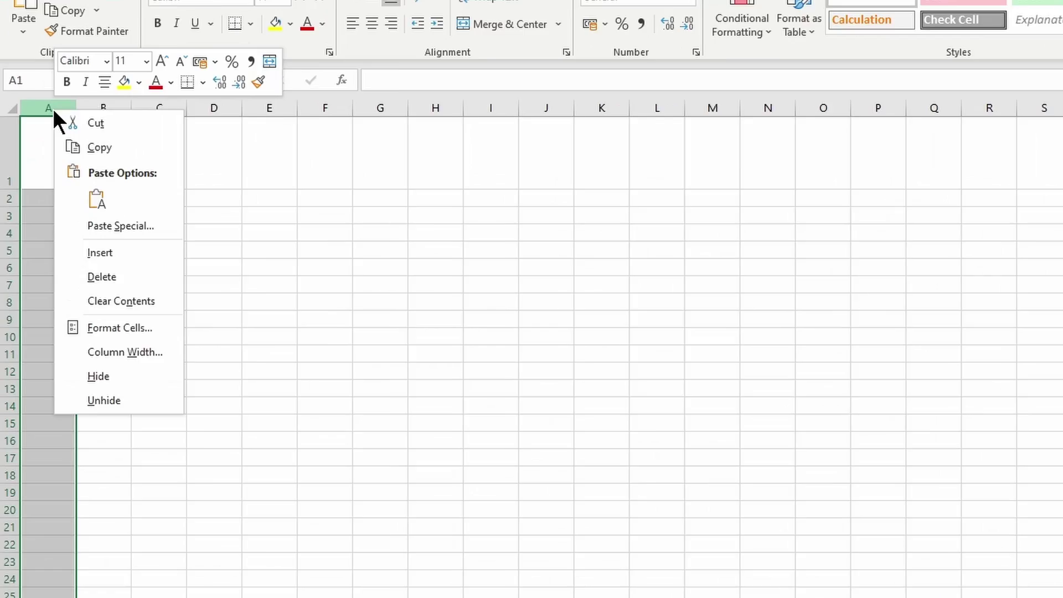
{"action": "left_click", "coordinate": [125, 352]}
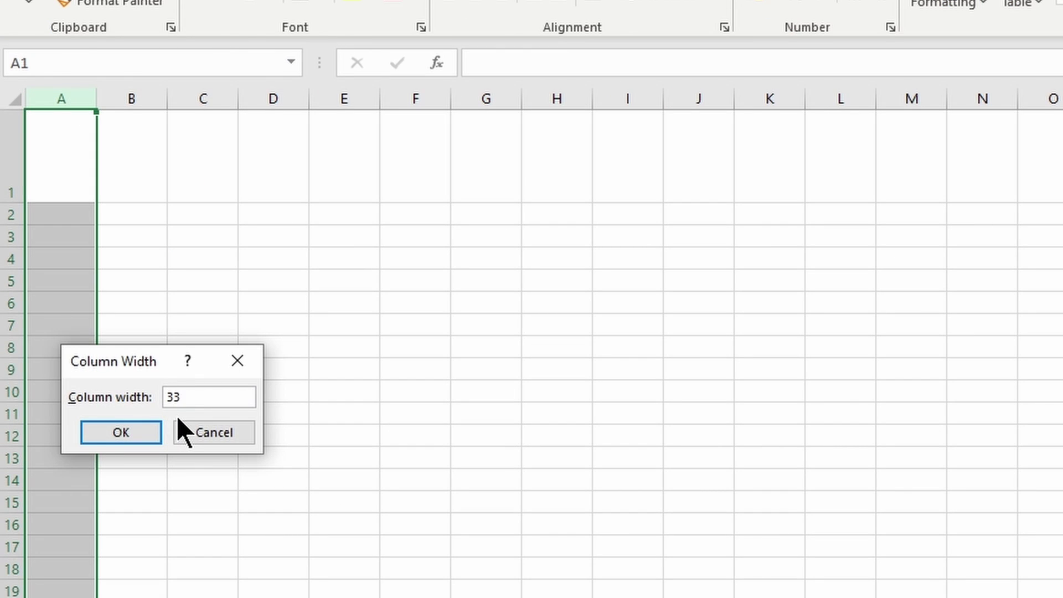
{"action": "key", "text": "Return"}
{"action": "left_click", "coordinate": [364, 342]}
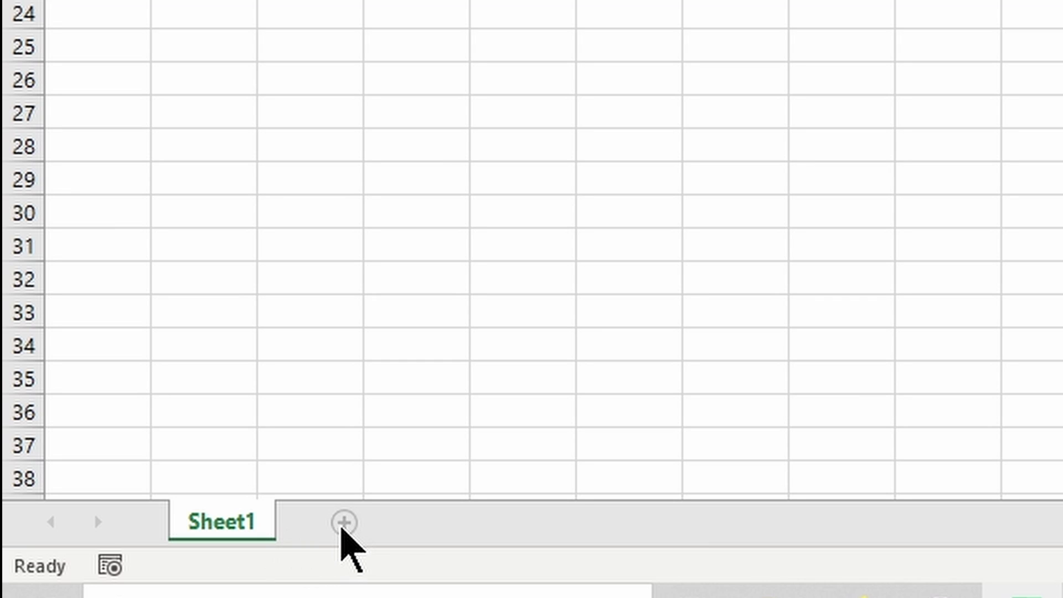
Add two new worksheets, Sheet2 and Sheet3, and bring up Sheet2.
{"action": "left_click", "coordinate": [342, 523]}
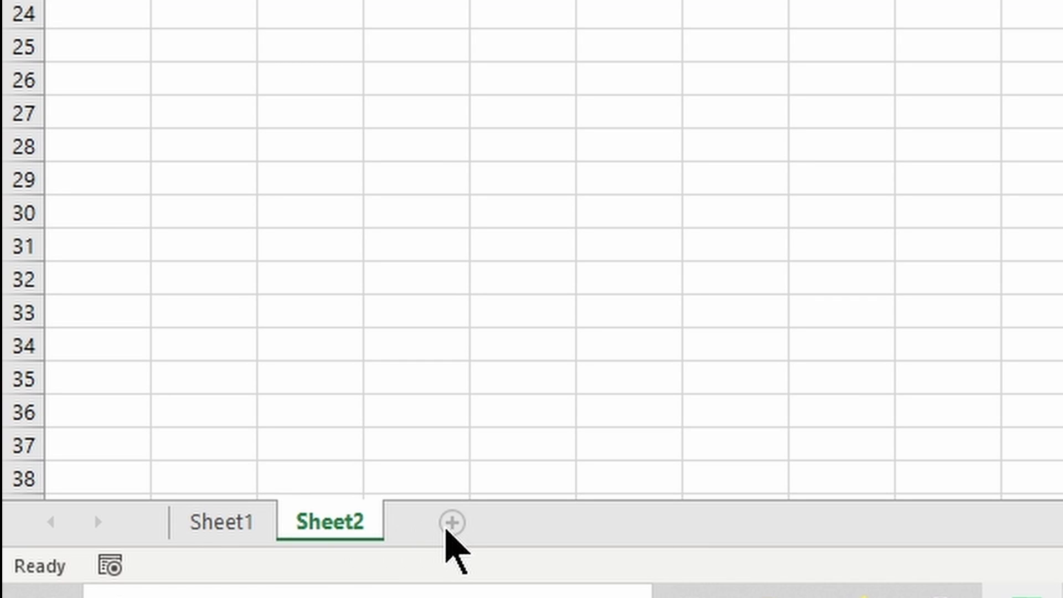
{"action": "left_click", "coordinate": [447, 527]}
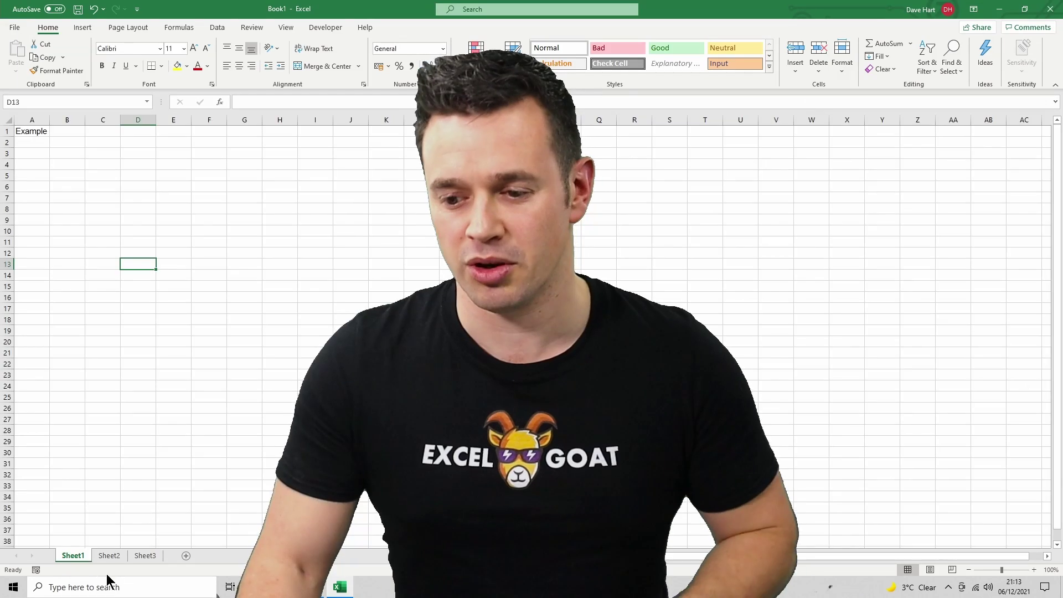
{"action": "left_click", "coordinate": [108, 557]}
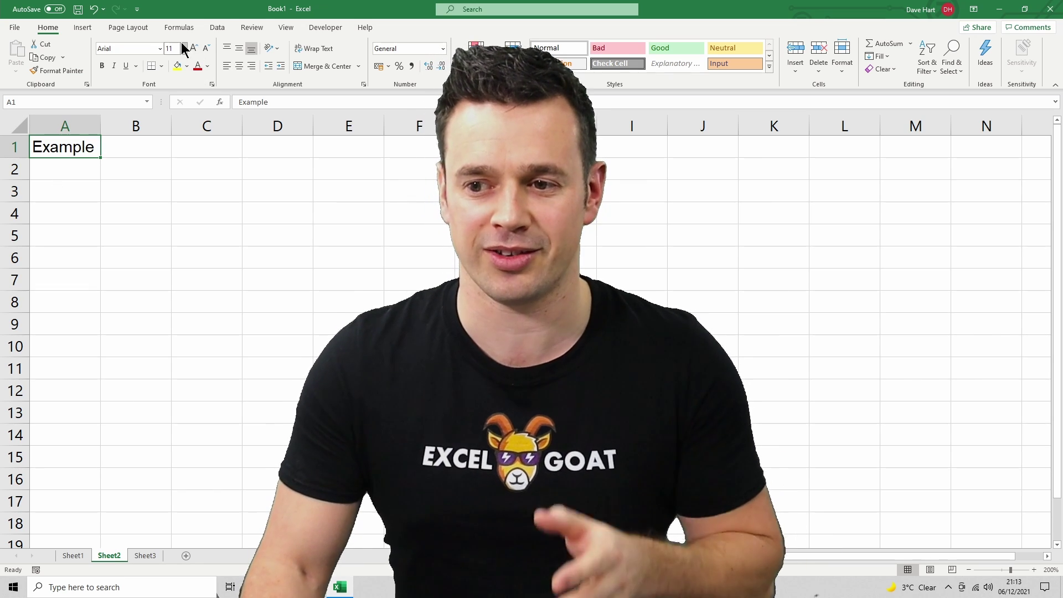
Switch to Sheet3 to view 'Example' in cell A1.
{"action": "left_click", "coordinate": [149, 556]}
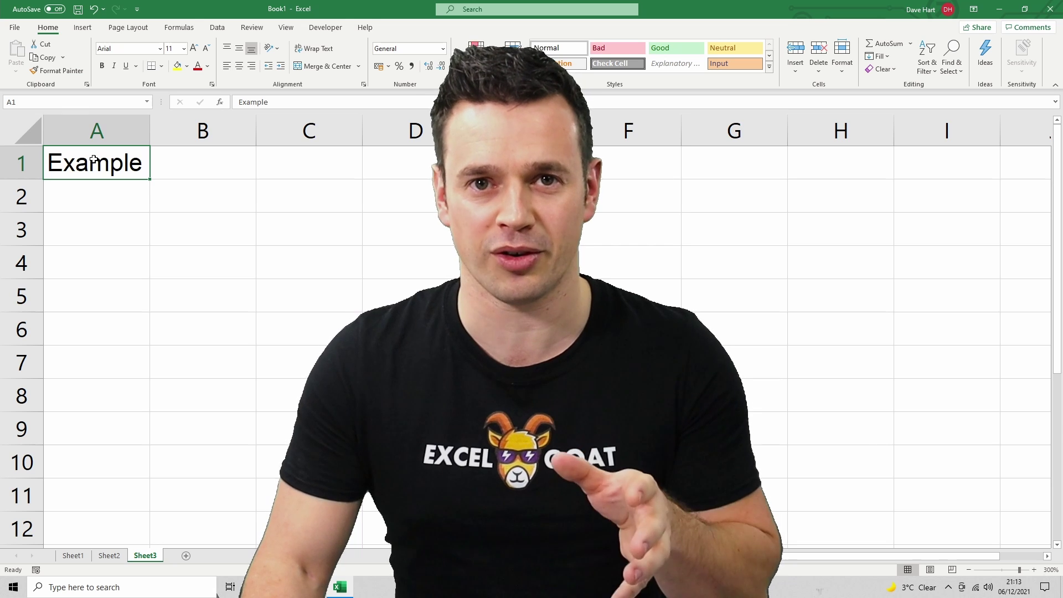